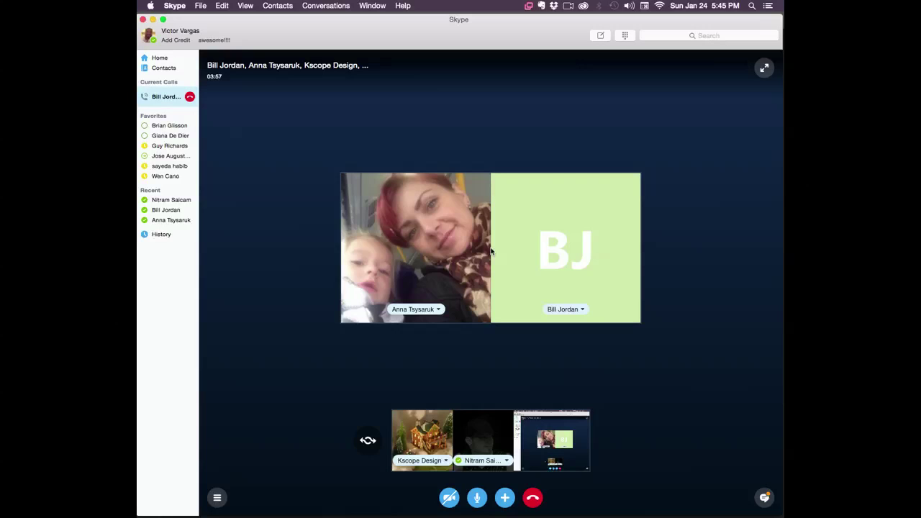
Switch to Photoshop and add a new layer directly above the 12552652 sketch layer.
key(super+Tab)
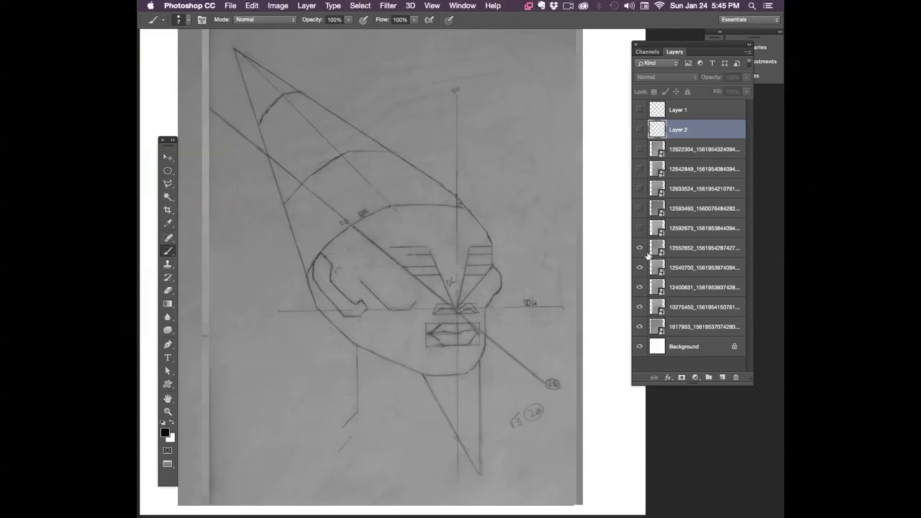
click(692, 249)
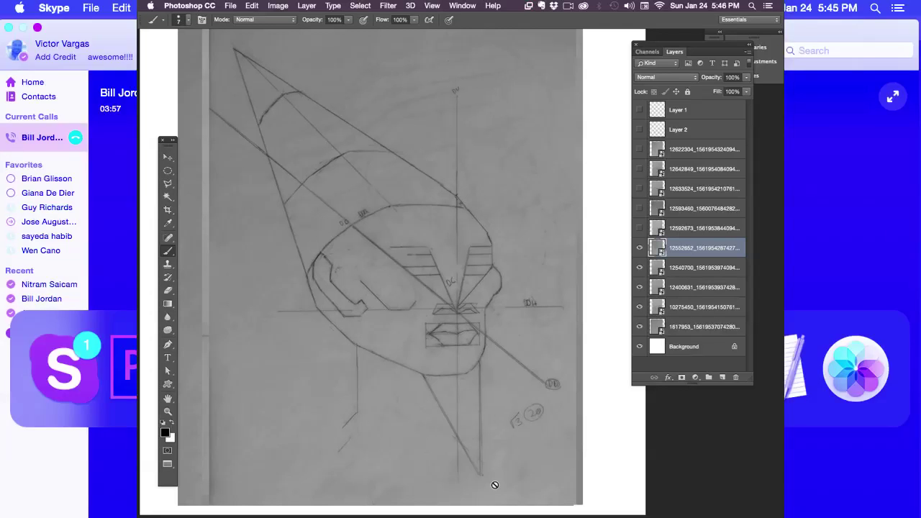
click(723, 377)
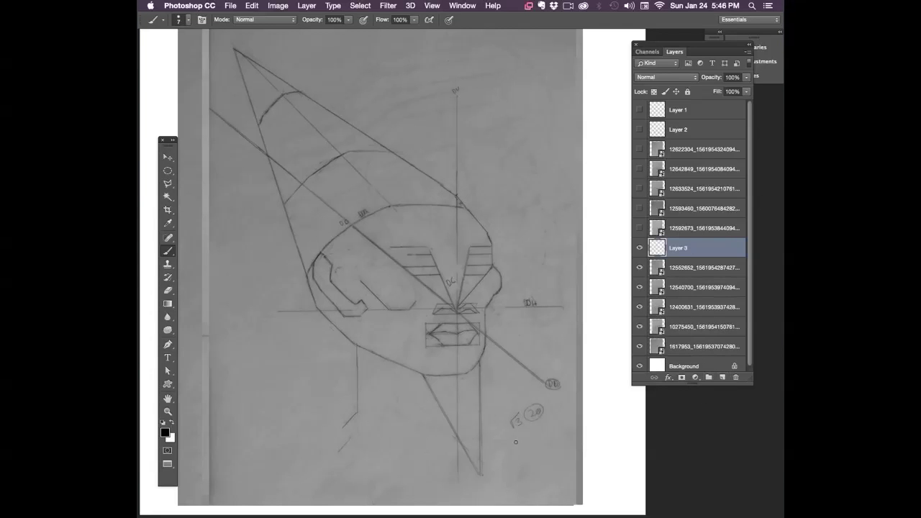
Paint a short black vertical stroke at the beard tip and trace the beard's rear edge up to the jaw, undoing the stray stroke.
drag(461, 484, 460, 444)
shift+click(418, 363)
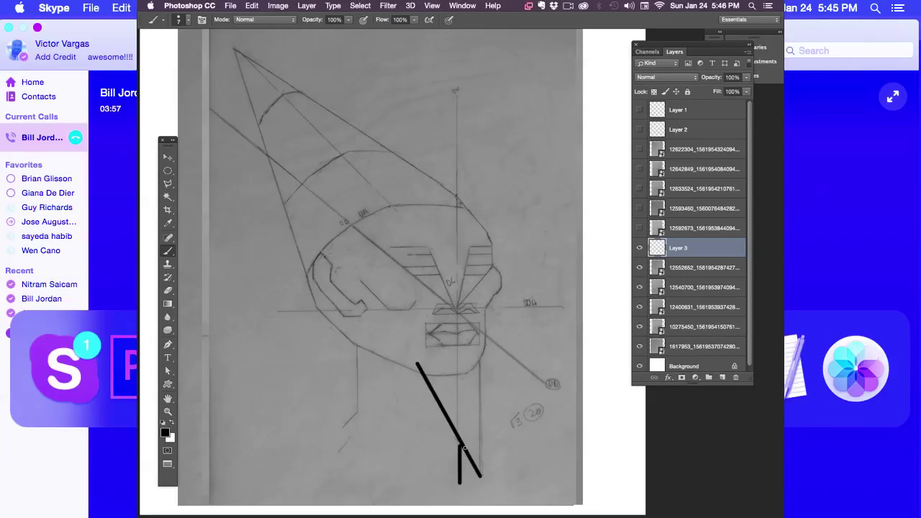
shift+click(458, 374)
key(ctrl+z)
Trace the face contour in black from the rear of the jaw along the chin and up to just below the nose.
click(445, 376)
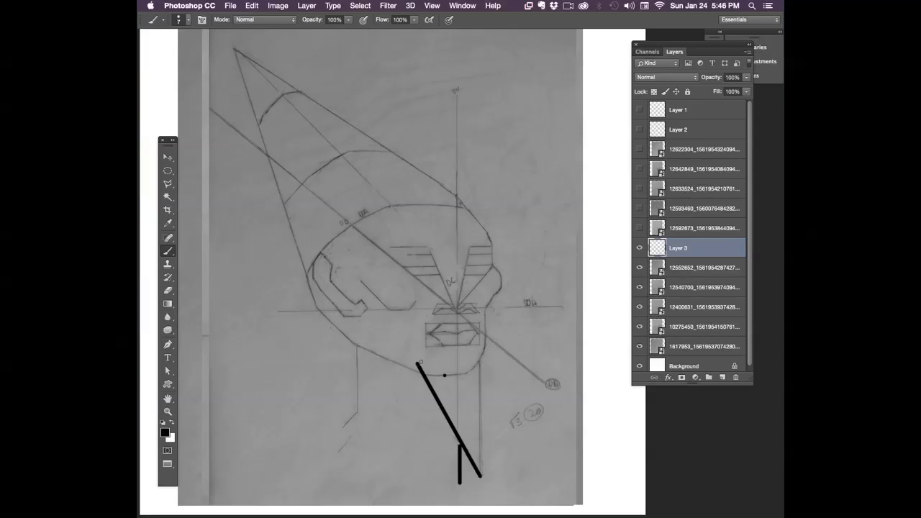
shift+click(418, 365)
drag(446, 374, 469, 373)
drag(485, 352, 445, 375)
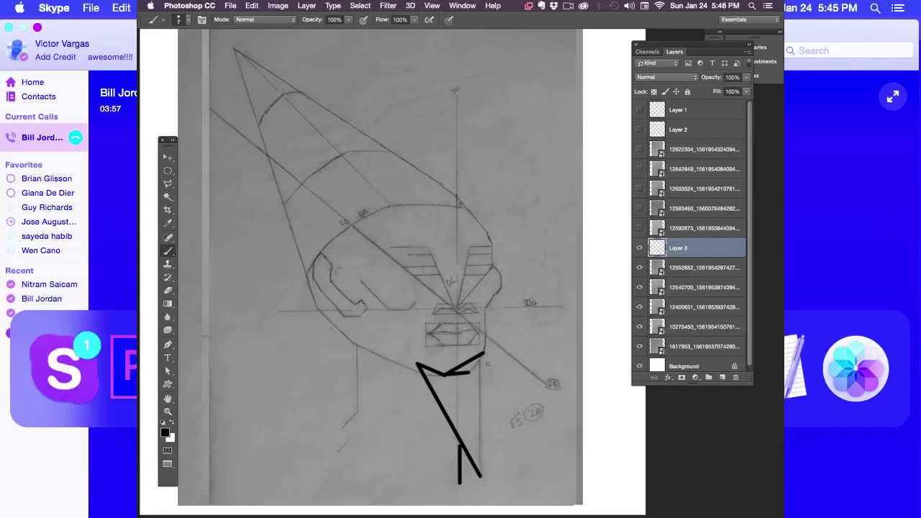
key(super+z)
drag(470, 372, 482, 357)
drag(485, 313, 482, 356)
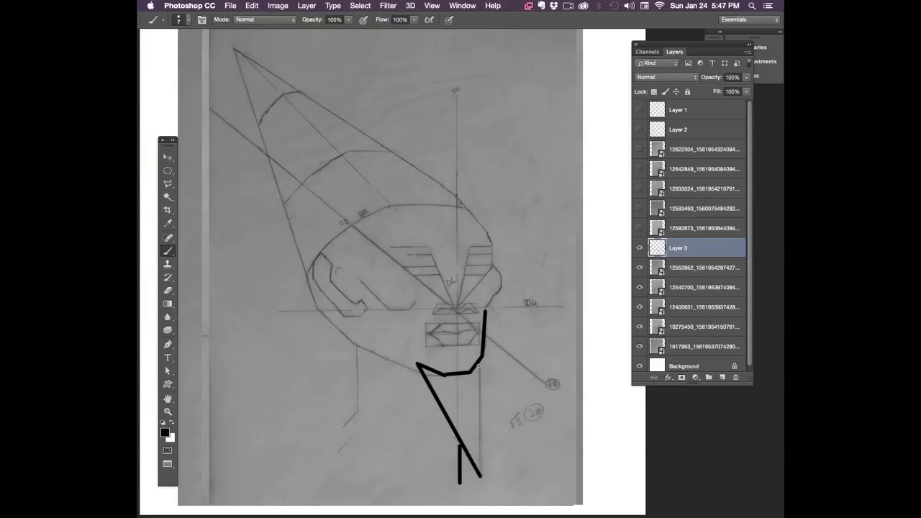
Trace the beard's front edge from tip to chin and paint a horizontal line across the face just above the nostrils.
drag(480, 476, 479, 365)
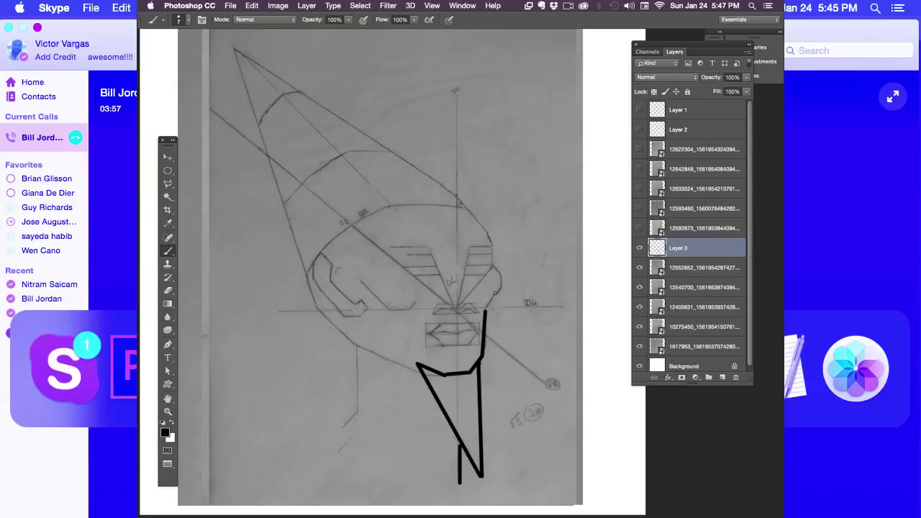
shift+click(415, 296)
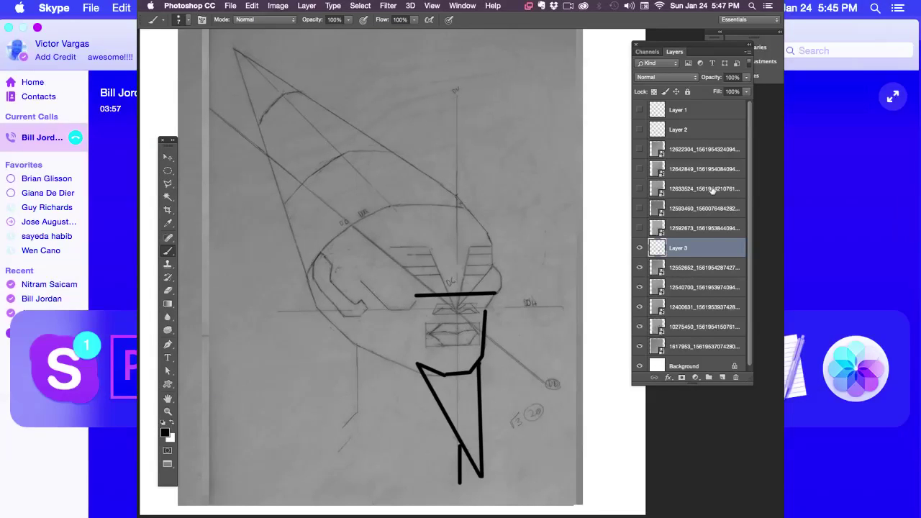
Compare against the 12622304 sketch by showing it without Layer 3, then restore the traced view.
click(639, 149)
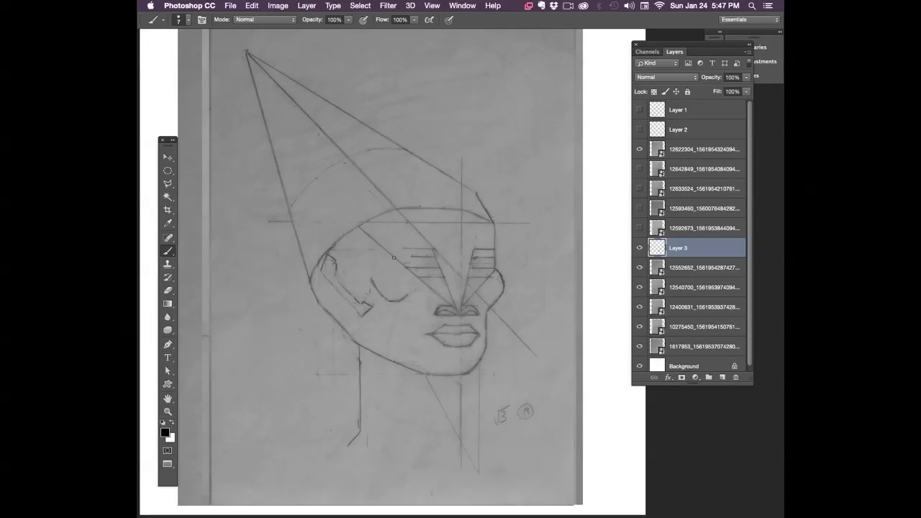
click(640, 247)
click(640, 149)
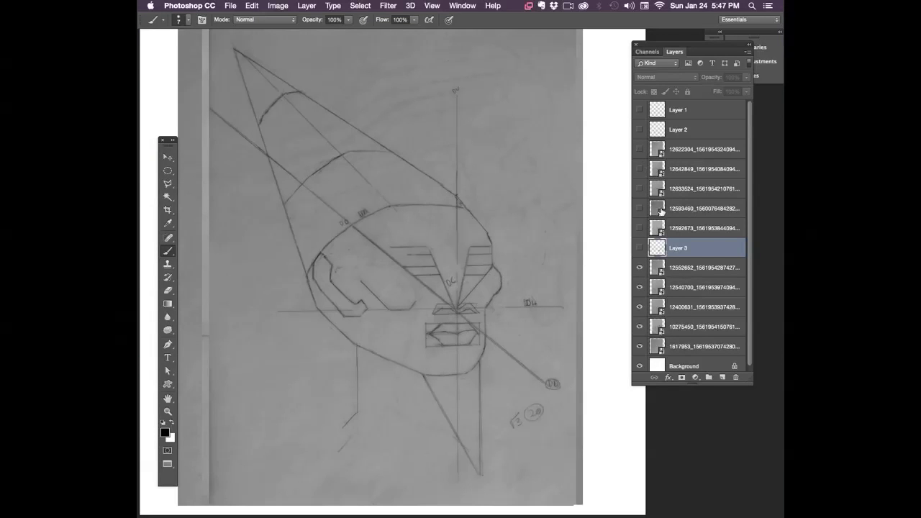
click(640, 248)
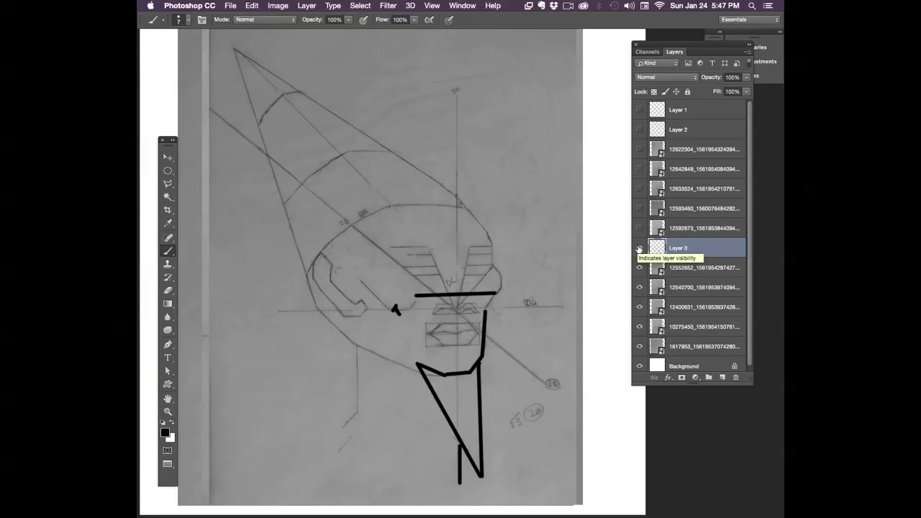
Switch to Skype to check the group call and return to Photoshop.
key(super+Tab)
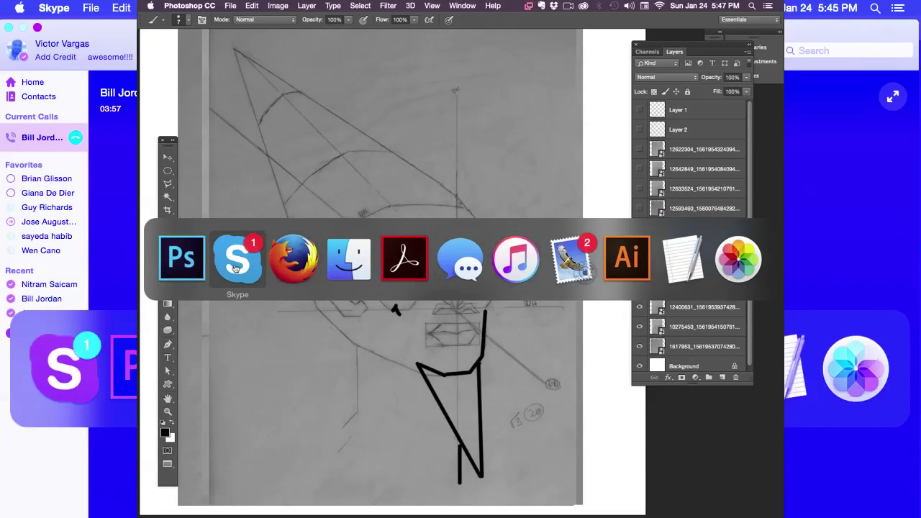
click(235, 268)
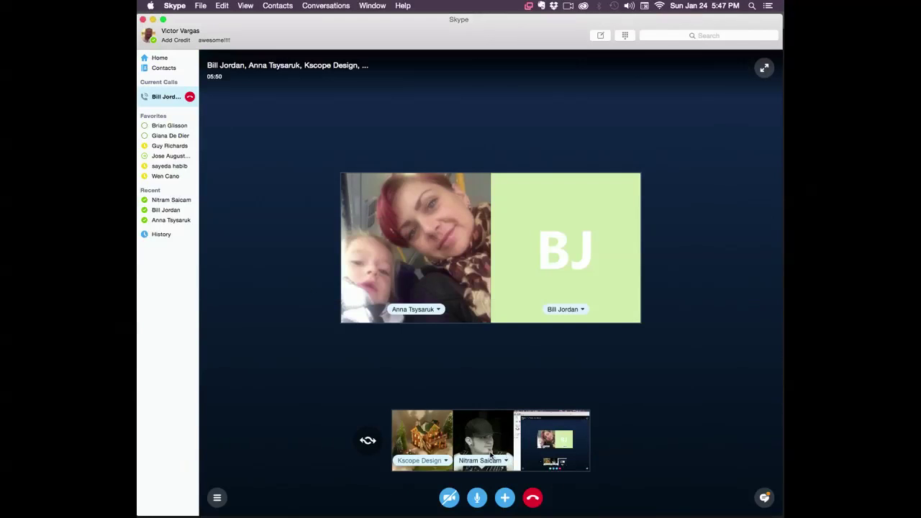
key(super+Tab)
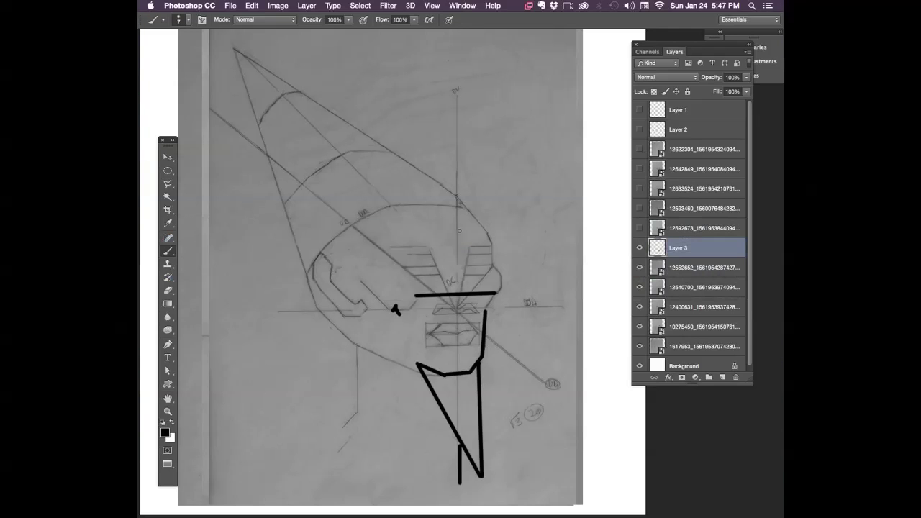
Hide Layer 3 and move the 12552652 sketch layer up to just below Layer 2.
click(639, 248)
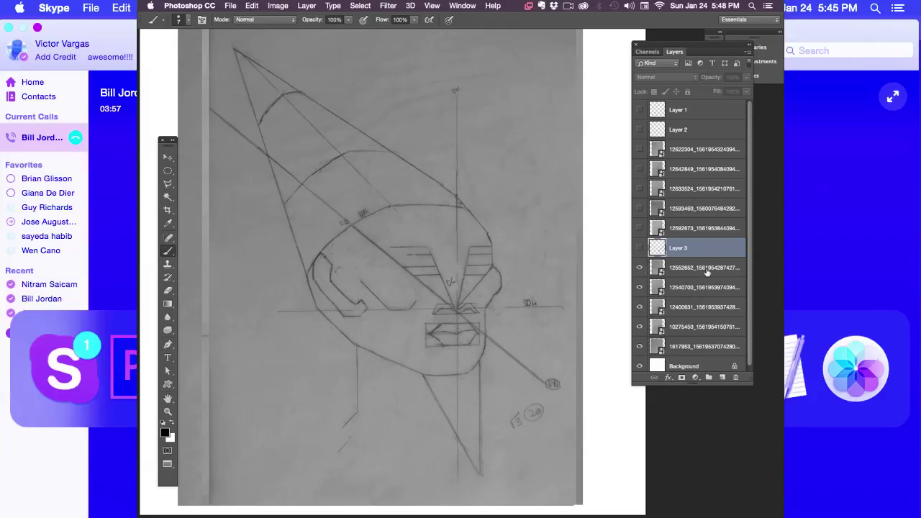
drag(706, 272, 703, 142)
Hide the 12552652, 12540700 and 12400631 sketch layers to expose the 10275450 sketch.
click(639, 149)
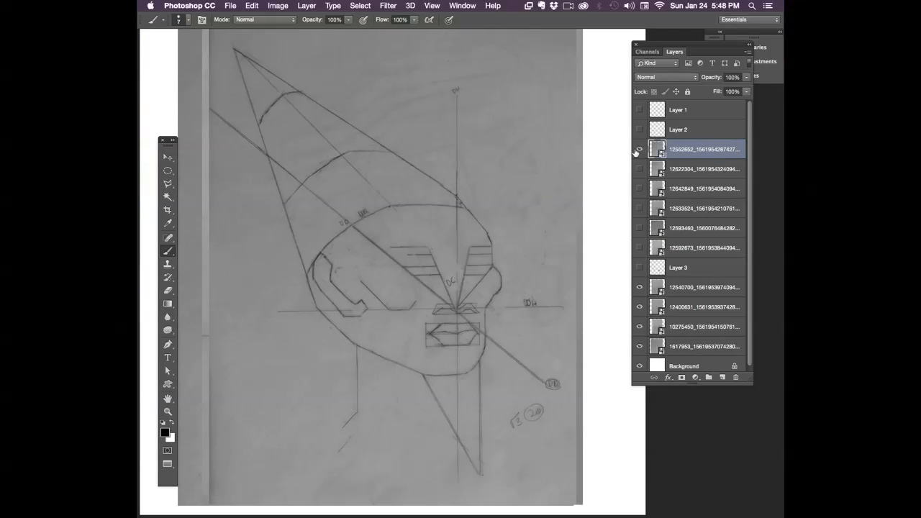
click(639, 287)
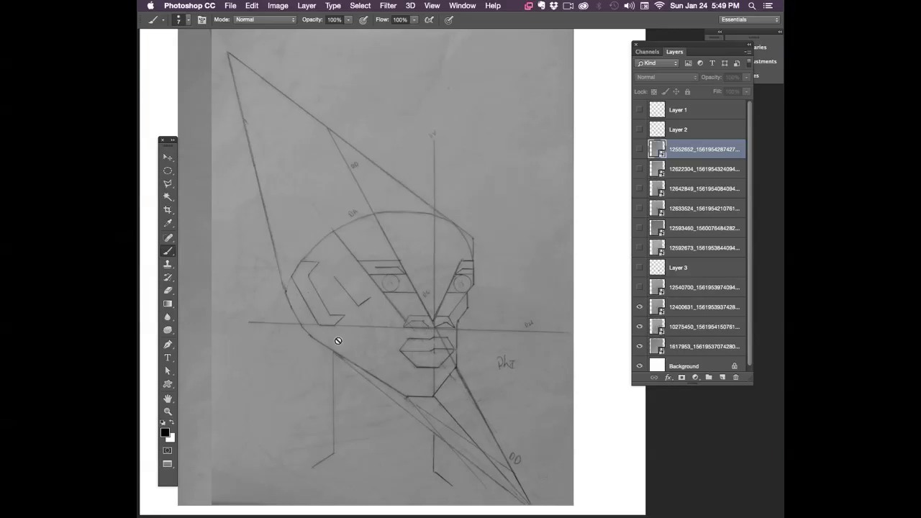
click(641, 308)
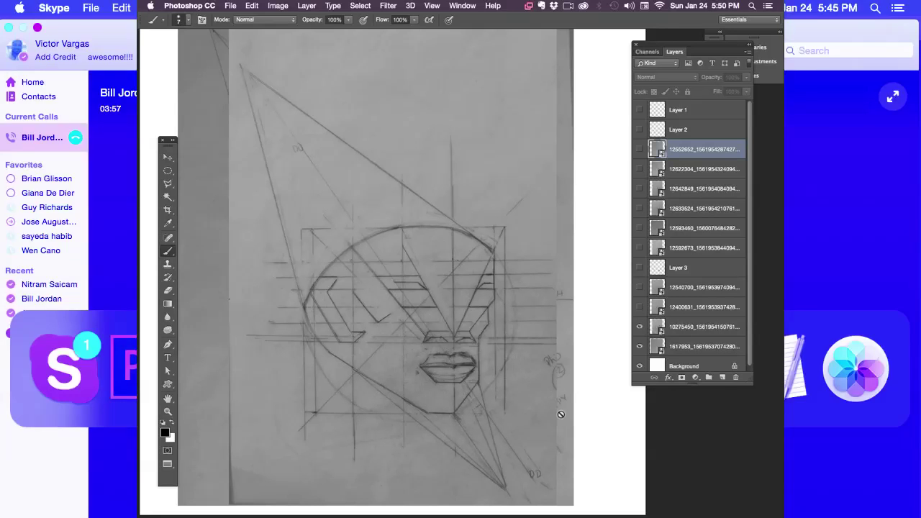
Add a new layer and paint black strokes over the chin, the forehead curve and the upper back of the head.
click(723, 377)
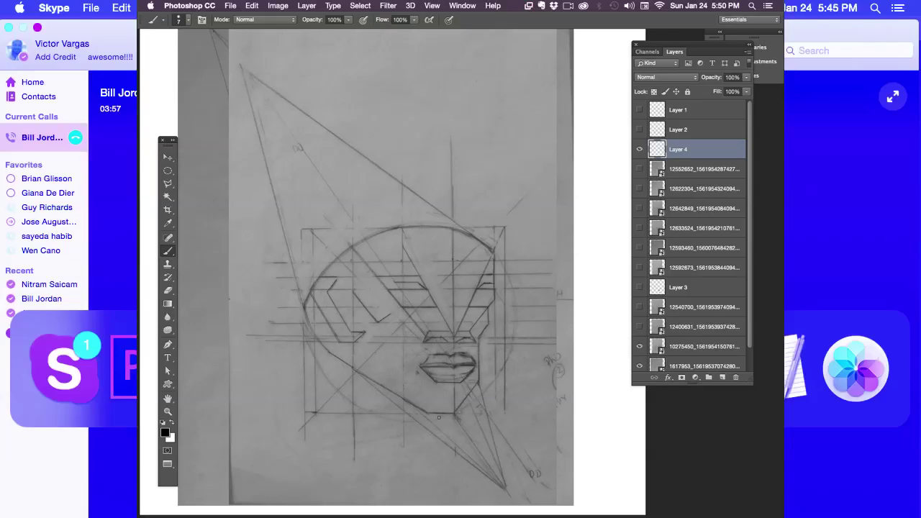
drag(439, 415, 471, 405)
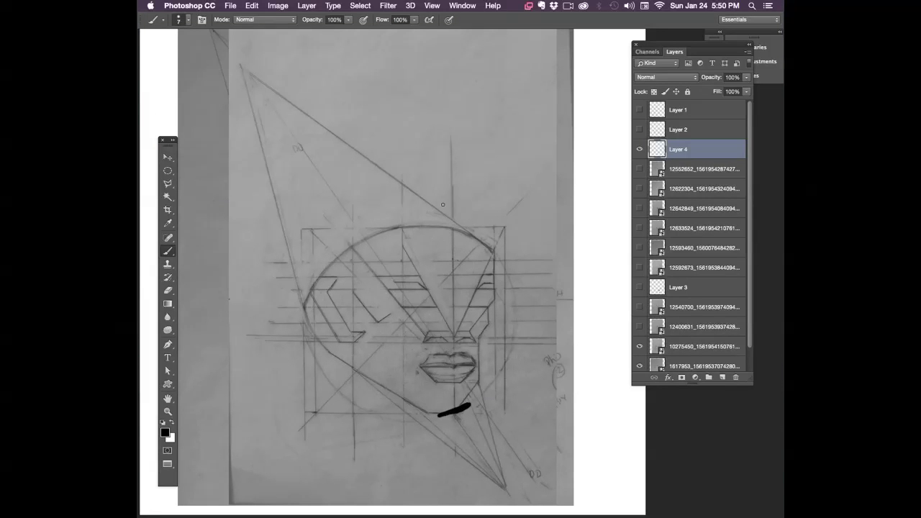
drag(499, 251, 463, 234)
key(super+z)
drag(489, 251, 459, 228)
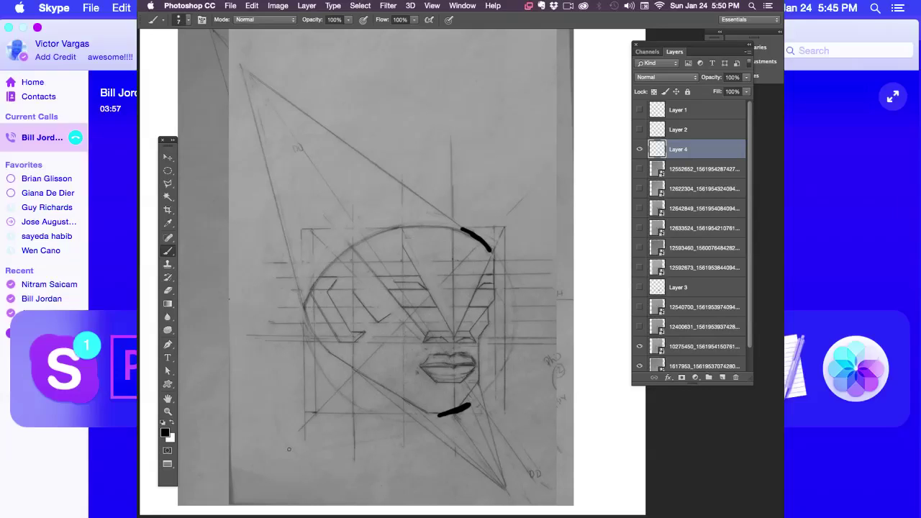
drag(353, 247, 410, 227)
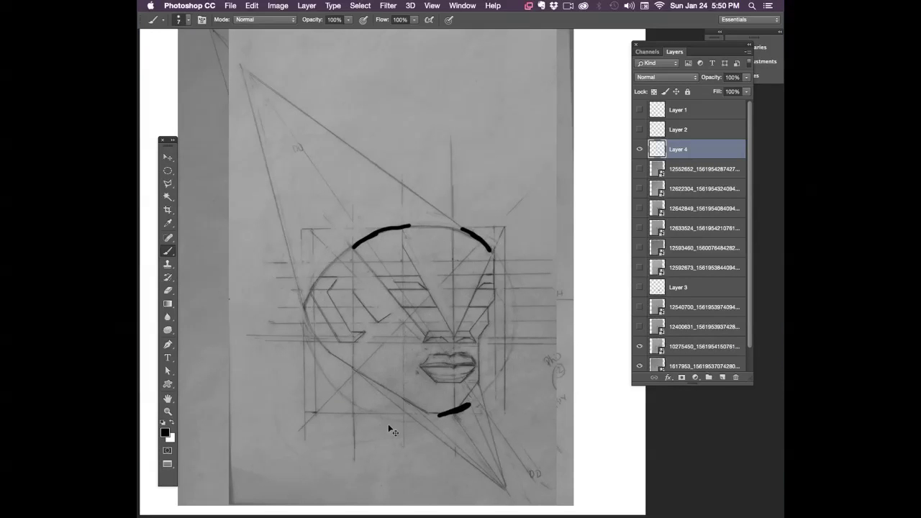
Select the whole canvas, delete all painted strokes from Layer 4 and hide that layer.
key(super+a)
key(Delete)
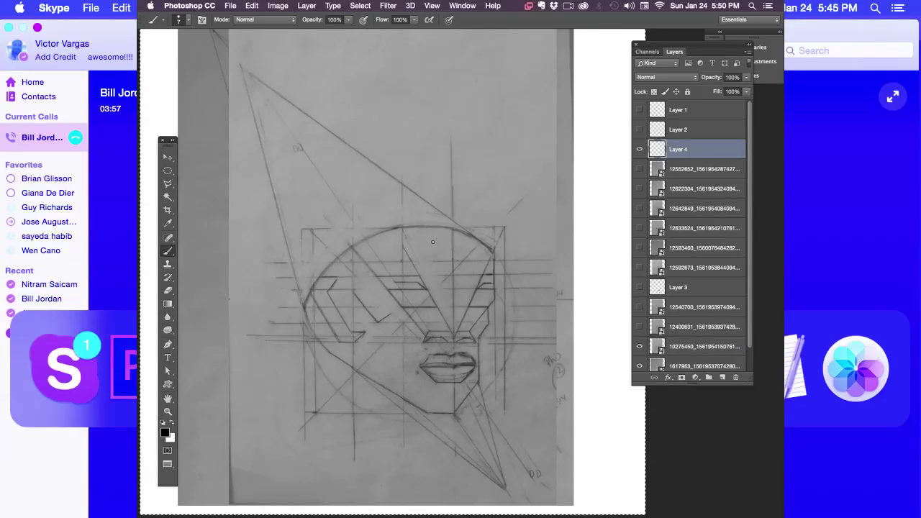
click(639, 149)
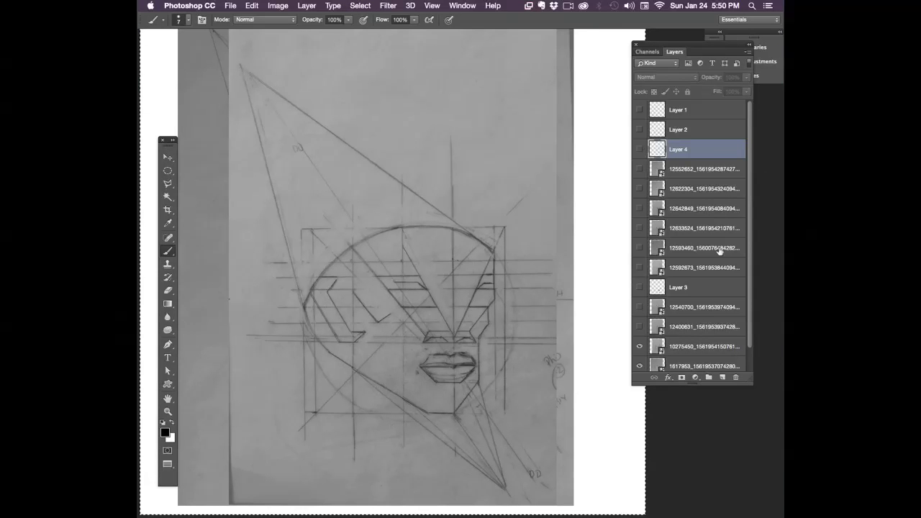
Compare the 10275450 and 1617953 sketches by toggling their layer visibility, leaving only the 1617953 sketch shown above the background.
click(640, 348)
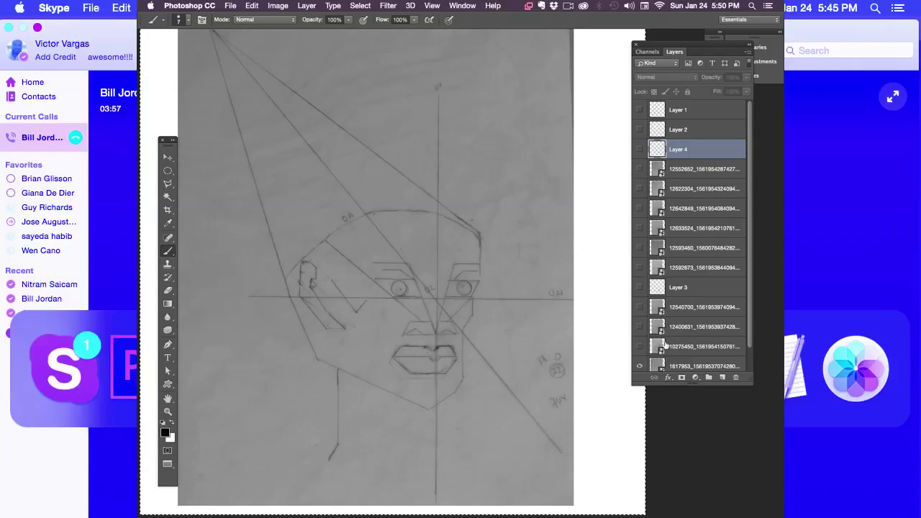
scroll(639, 347, down, 1)
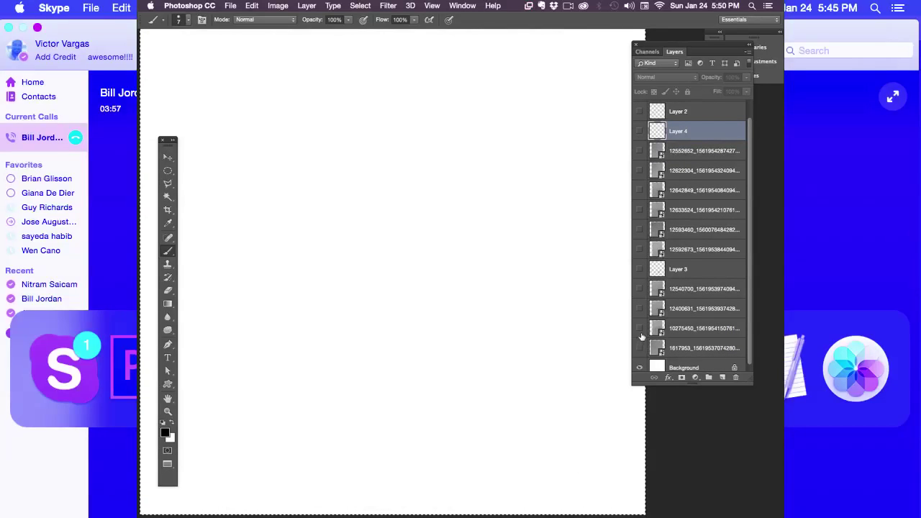
click(641, 328)
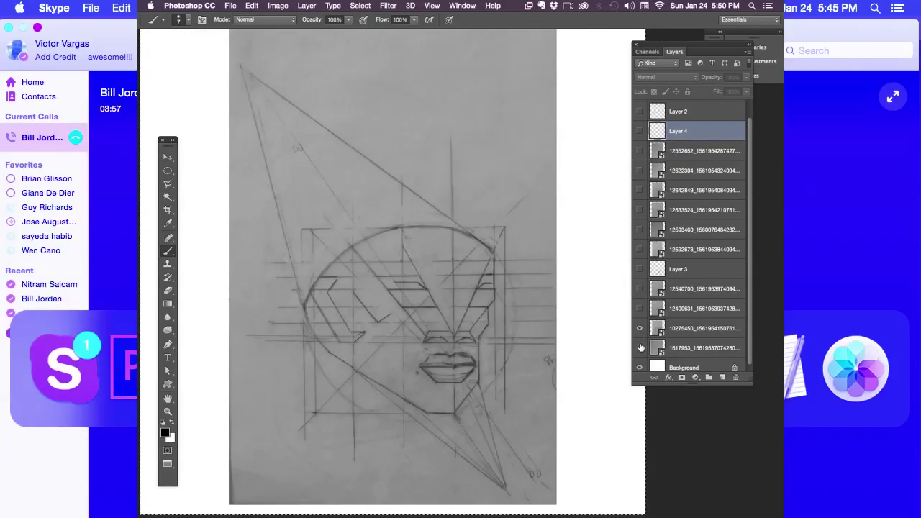
click(641, 328)
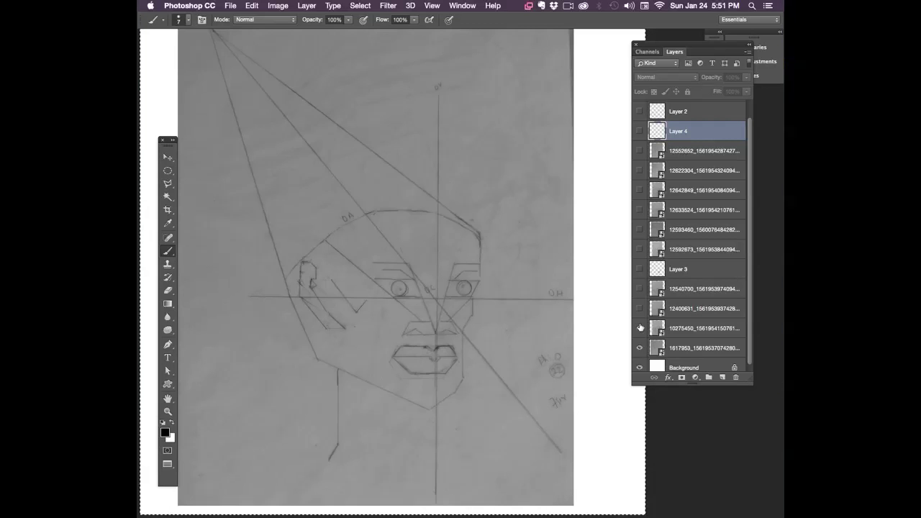
click(641, 328)
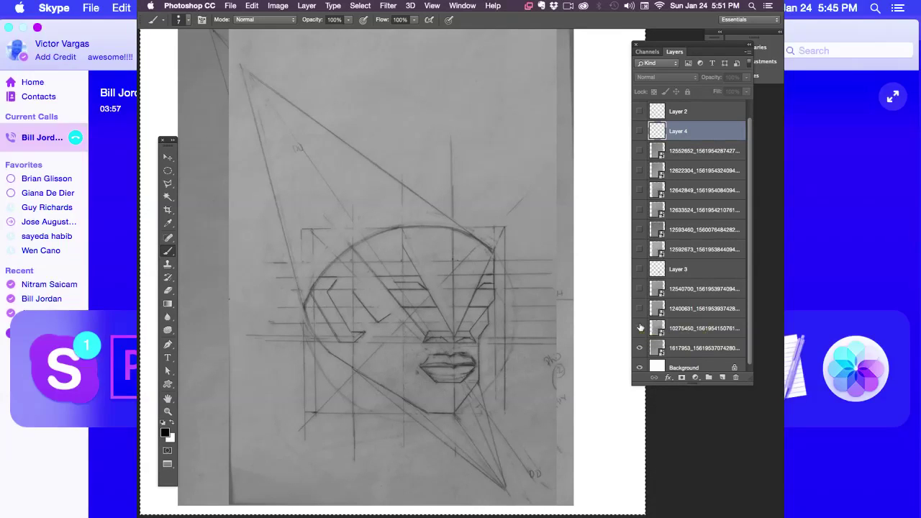
click(641, 327)
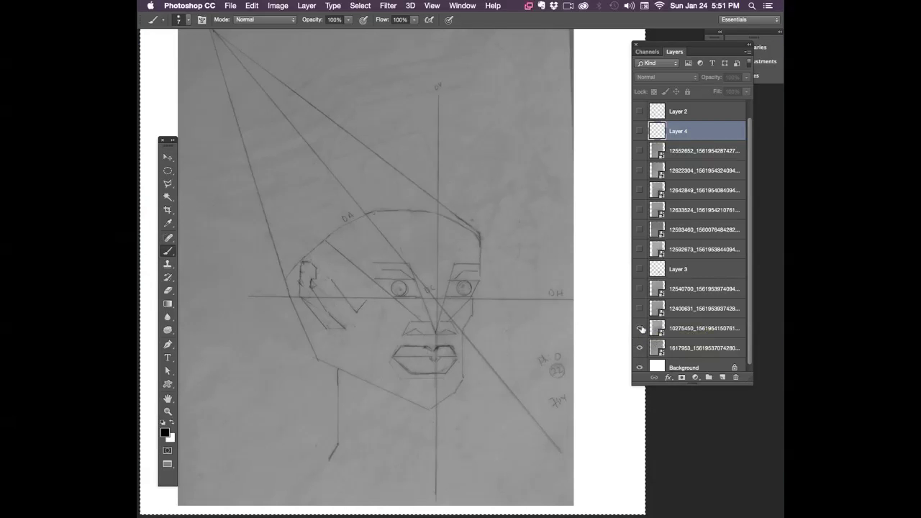
click(641, 328)
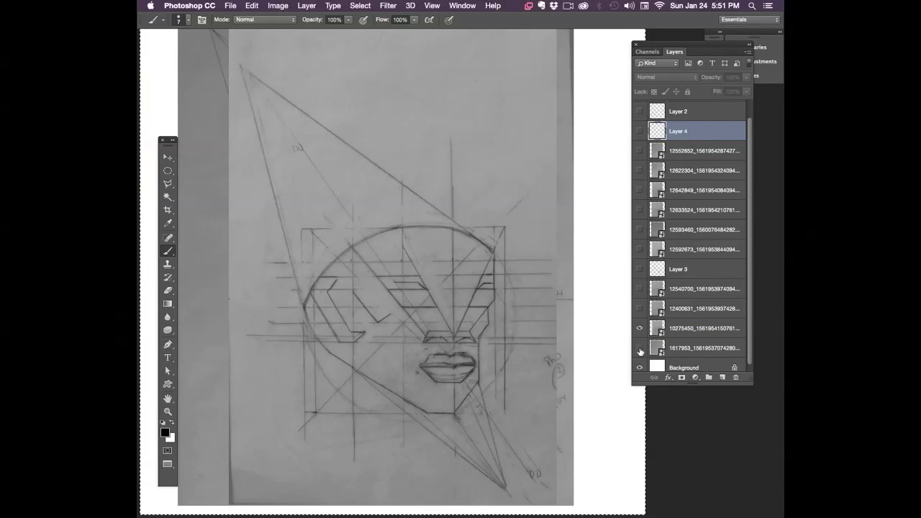
click(641, 348)
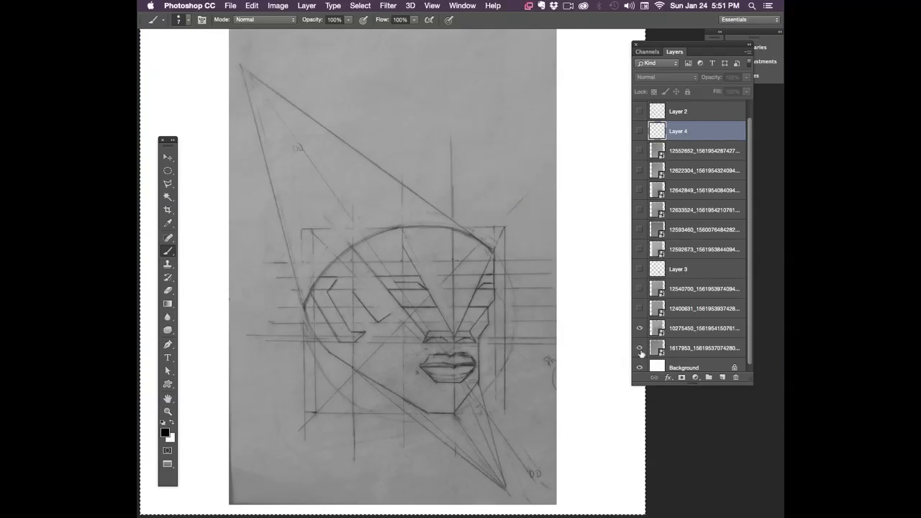
click(640, 328)
click(640, 348)
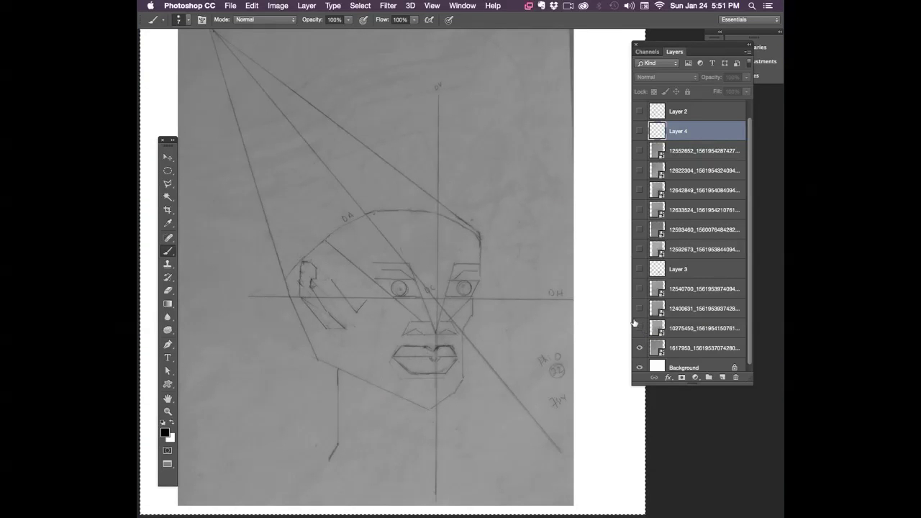
click(639, 328)
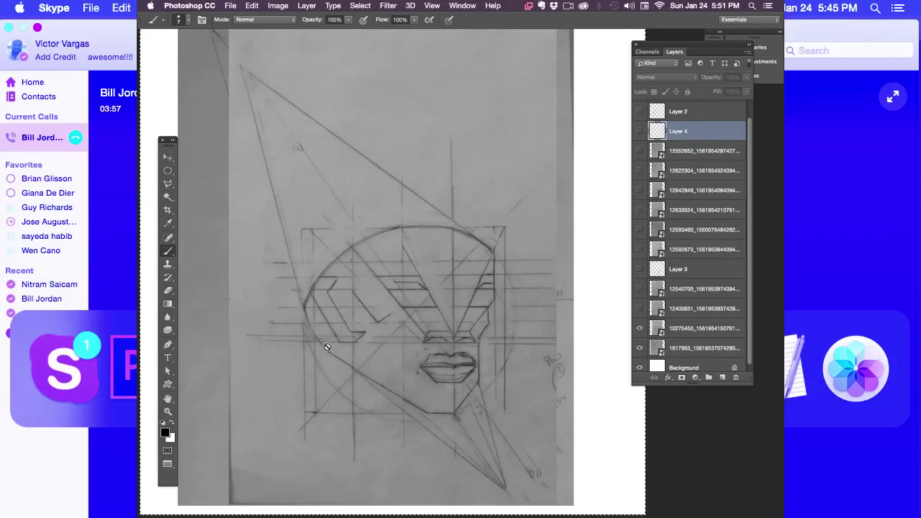
click(640, 328)
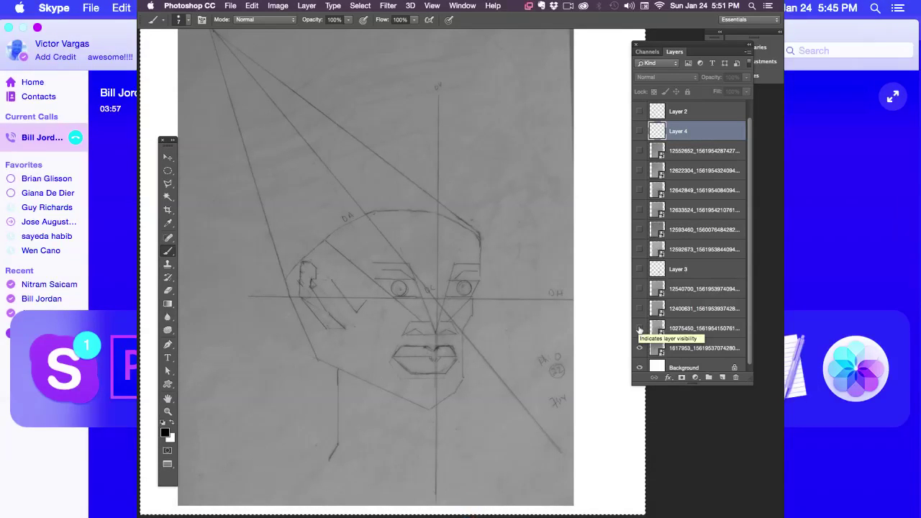
Switch to Skype to check the call participants, minimize its window and return to Photoshop.
mouse_move(414, 506)
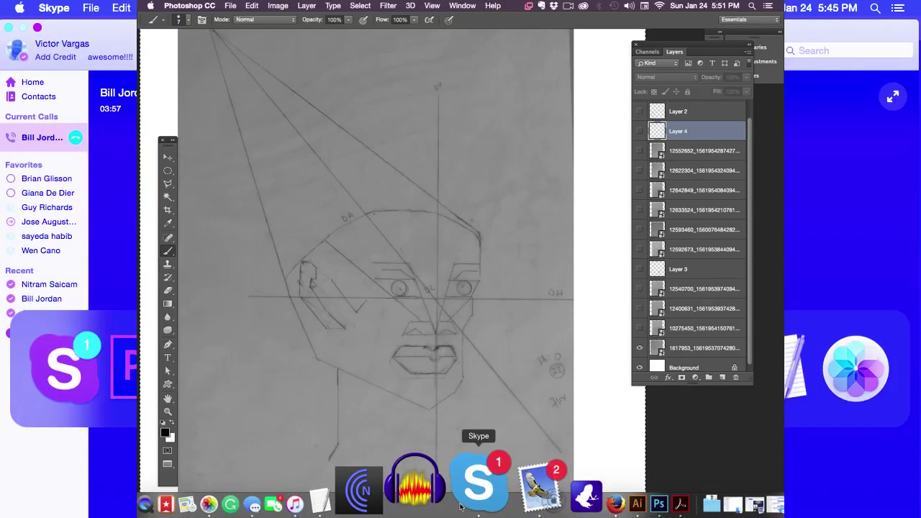
click(479, 489)
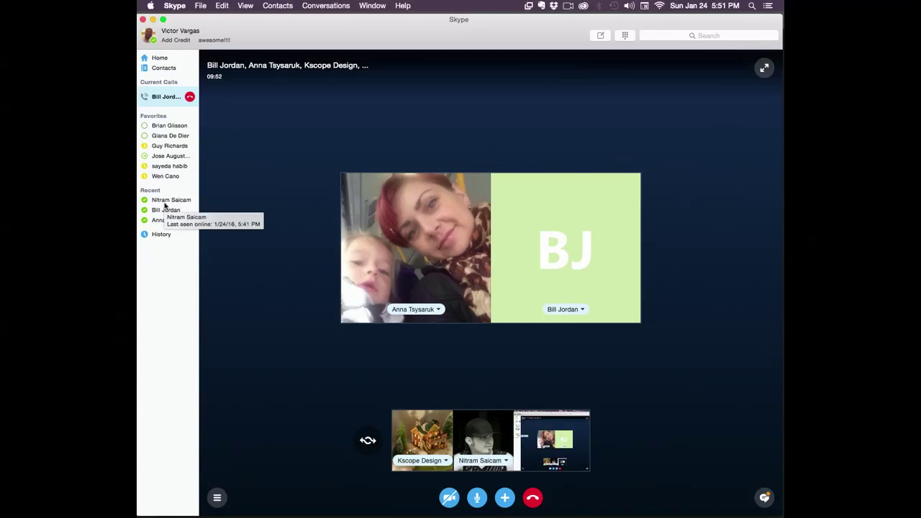
click(152, 21)
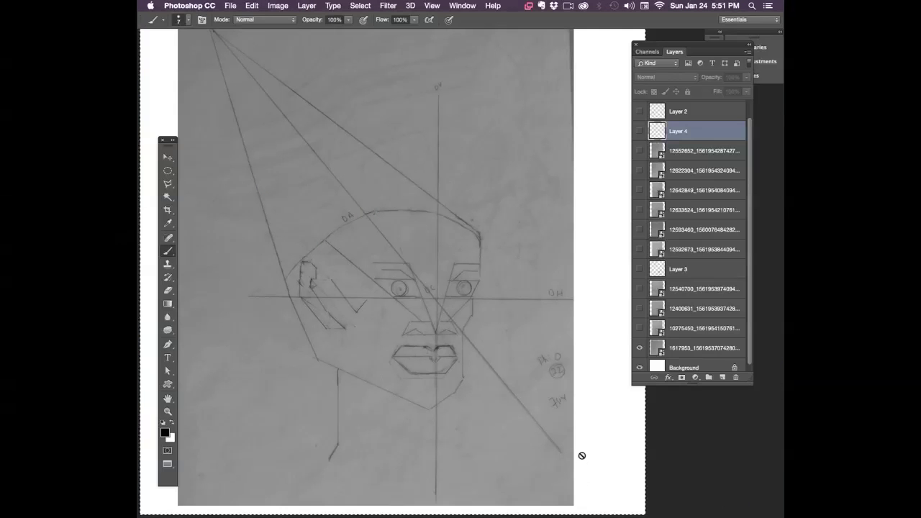